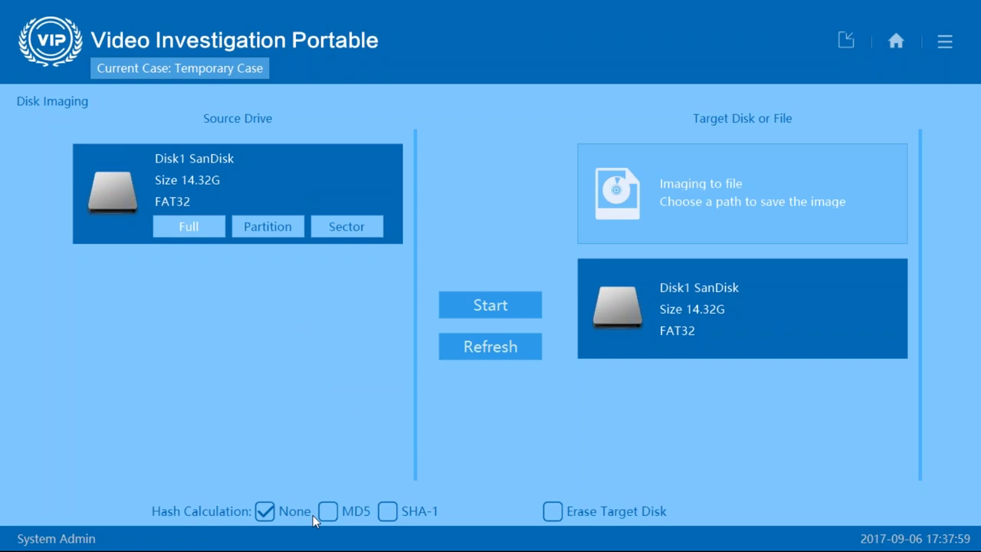
Set the hash calculation for the disk imaging to MD5.
click(327, 512)
click(387, 510)
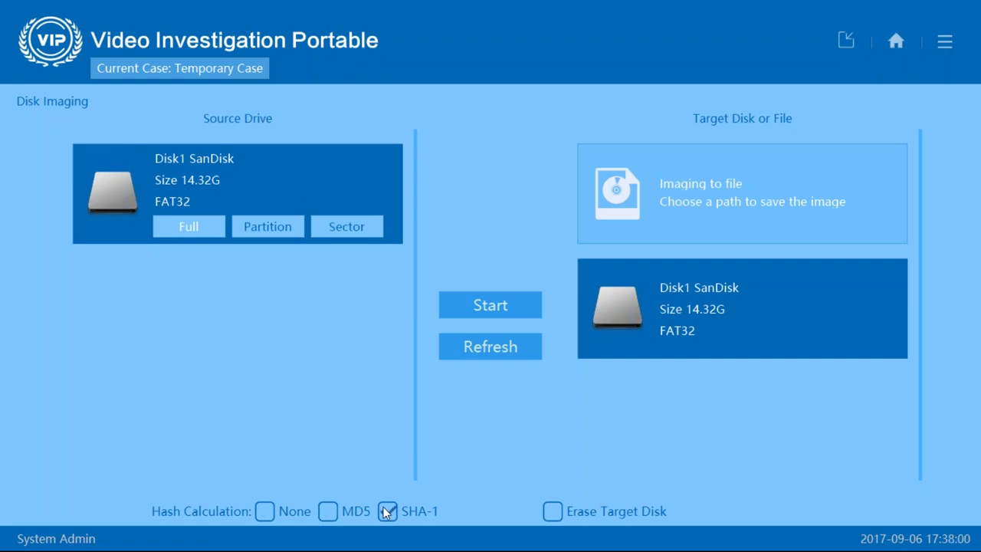
click(332, 512)
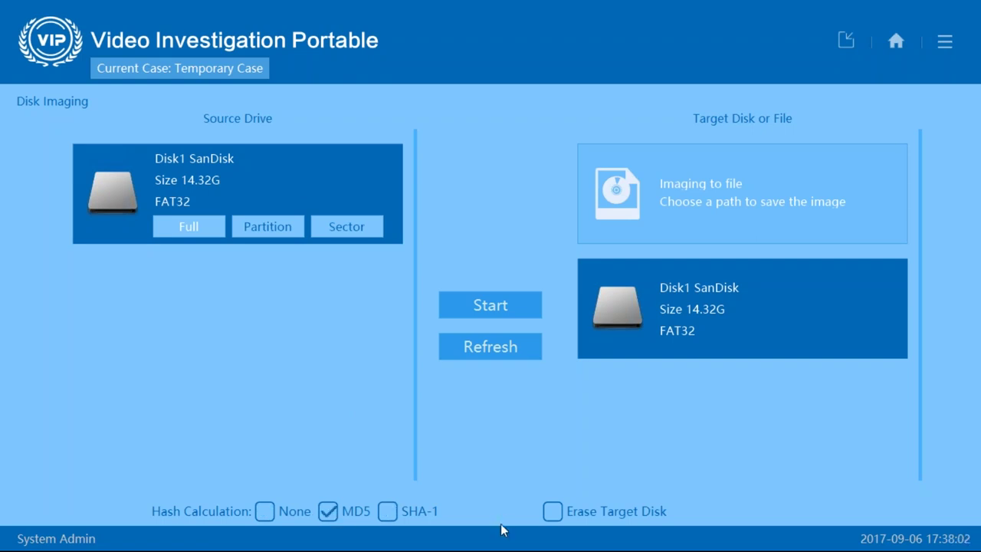
click(555, 513)
Choose partition E: of the SanDisk source drive as the area to image.
click(203, 230)
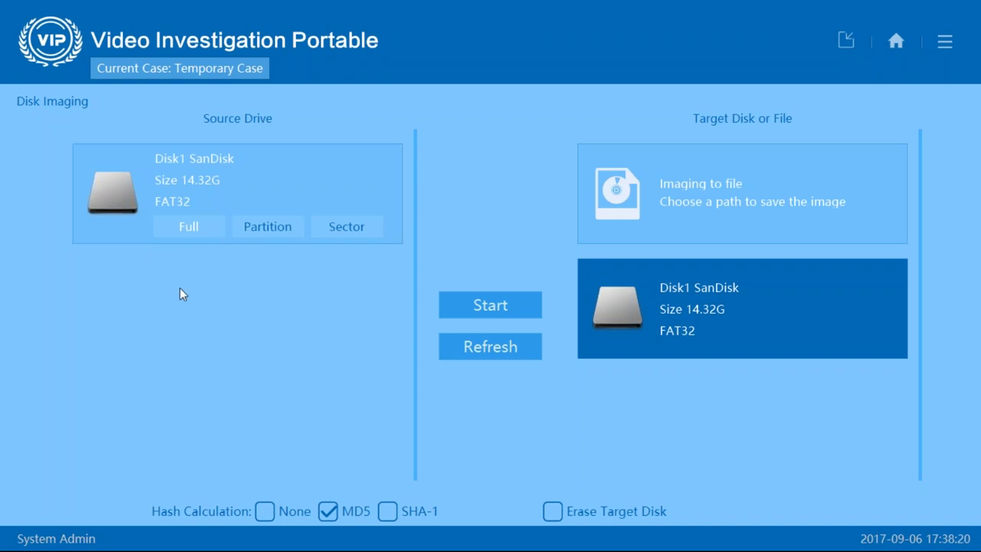
click(188, 221)
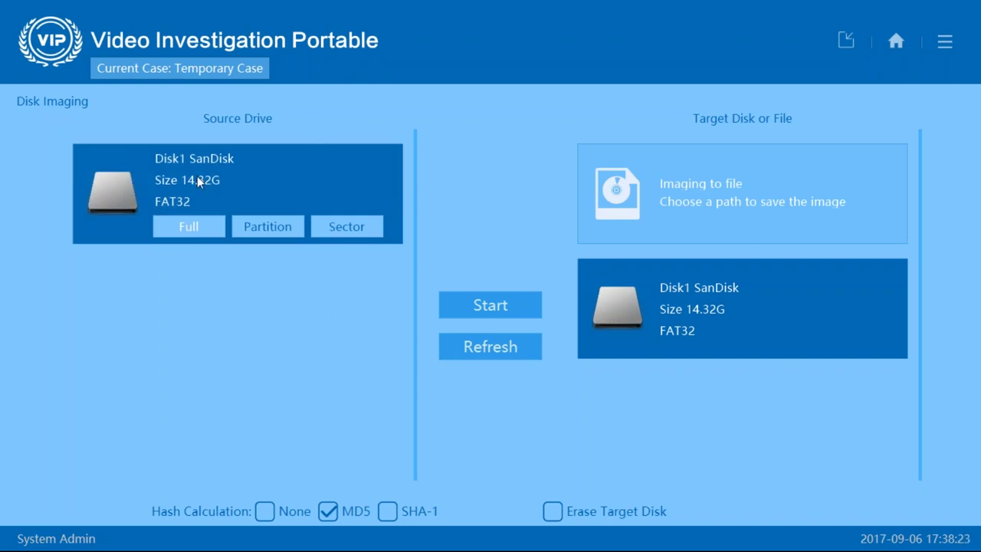
click(261, 228)
click(325, 283)
click(618, 337)
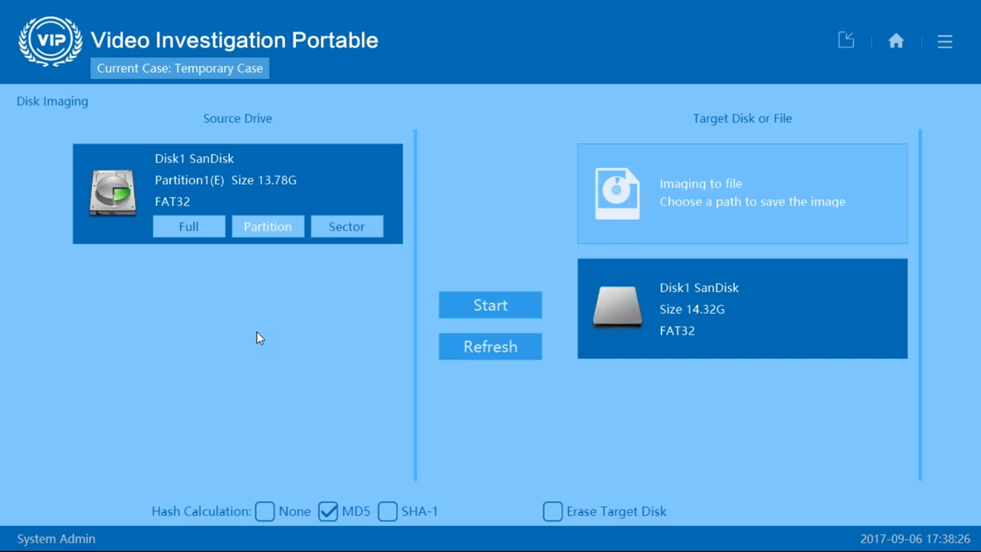
click(342, 230)
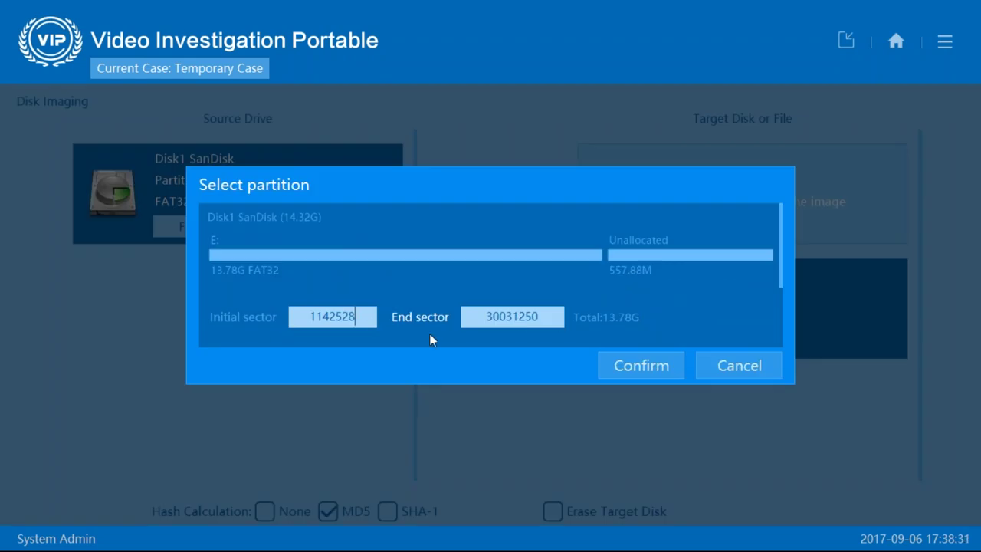
click(545, 315)
key(BackSpace)
key(BackSpace)
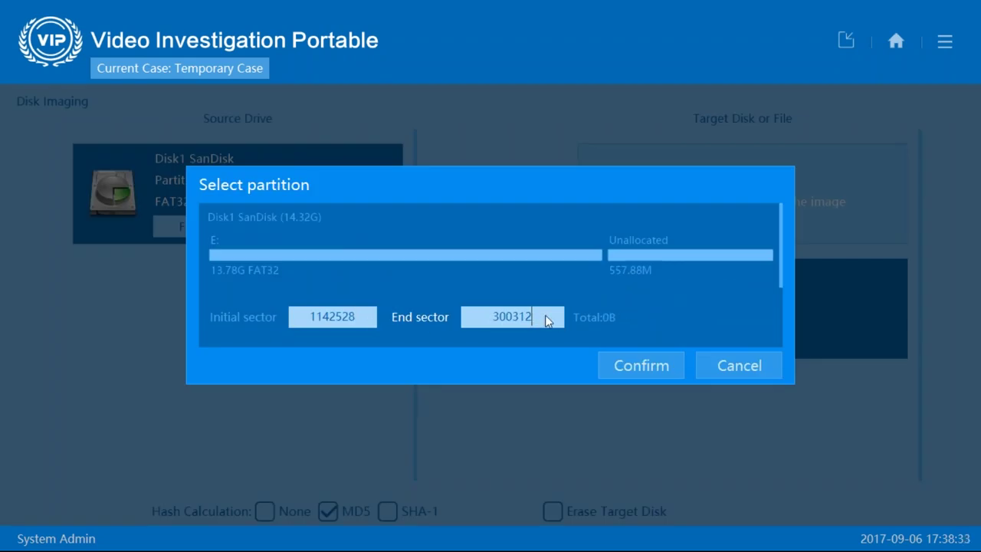
text(0)
click(492, 318)
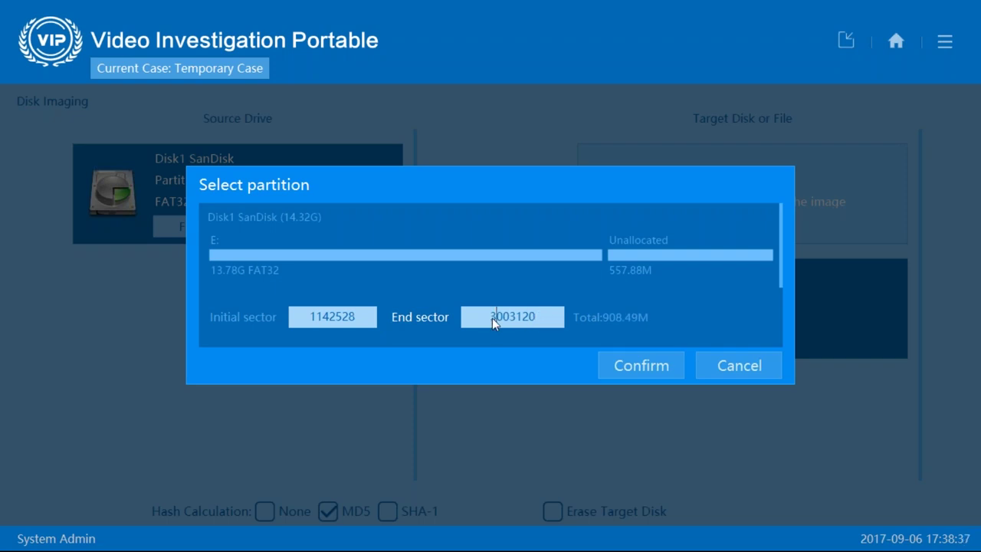
click(739, 365)
Limit the SanDisk source to a sector range with initial sector 0 and end sector 30031.
click(320, 230)
click(353, 317)
key(BackSpace)
key(BackSpace)
key(BackSpace)
key(BackSpace)
key(BackSpace)
key(BackSpace)
key(BackSpace)
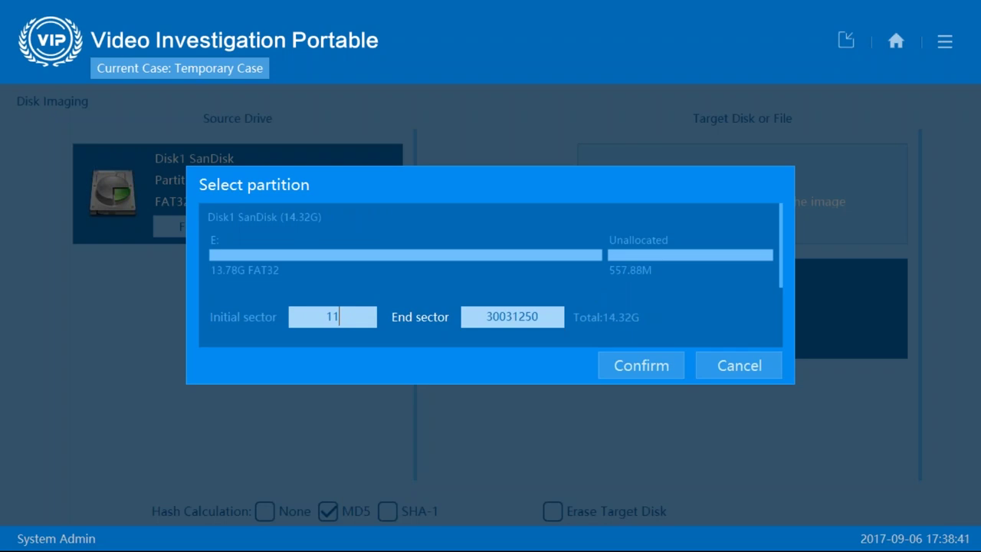
text(0)
click(541, 318)
key(BackSpace)
key(BackSpace)
key(BackSpace)
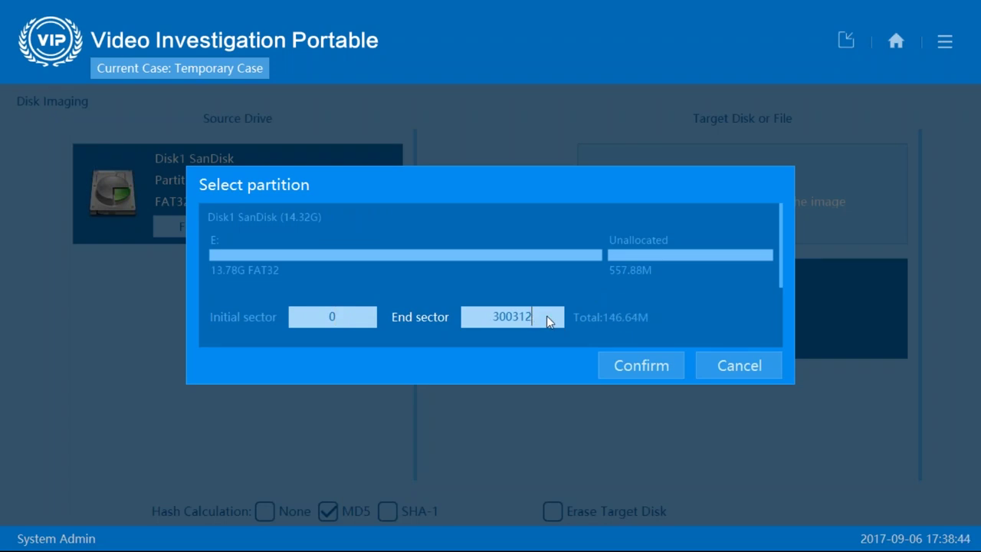
click(635, 366)
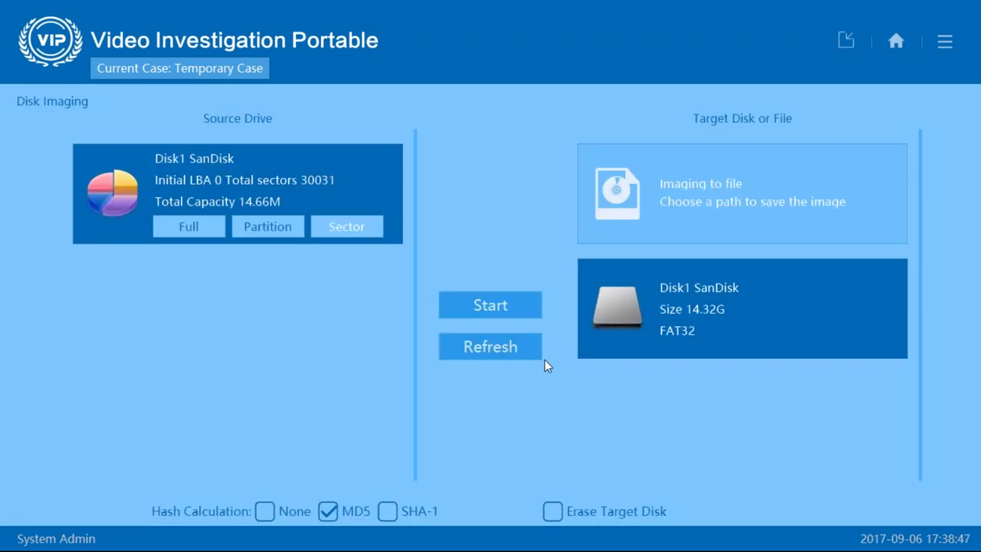
Set the imaging target to an .img file named image on the Desktop and start imaging.
click(624, 201)
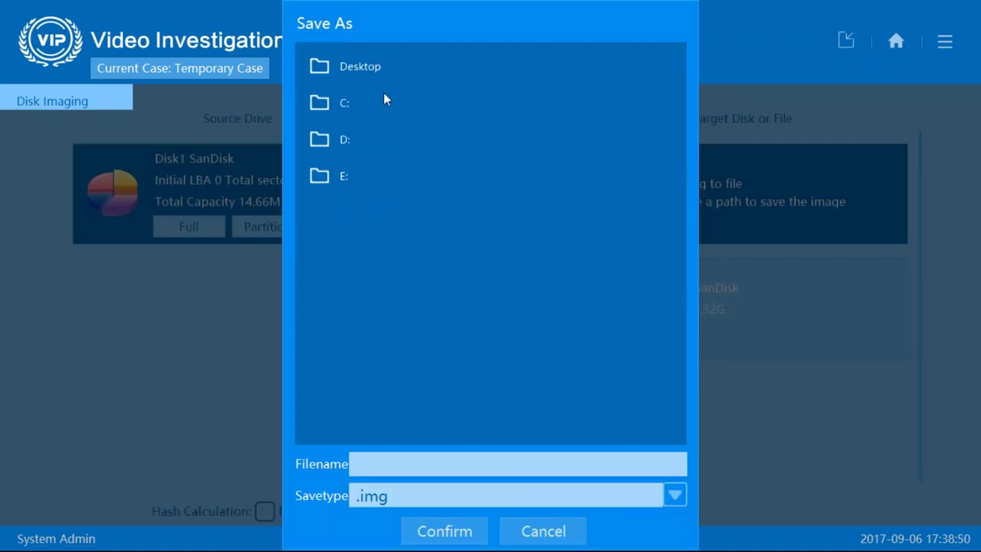
click(368, 69)
click(431, 465)
text(image)
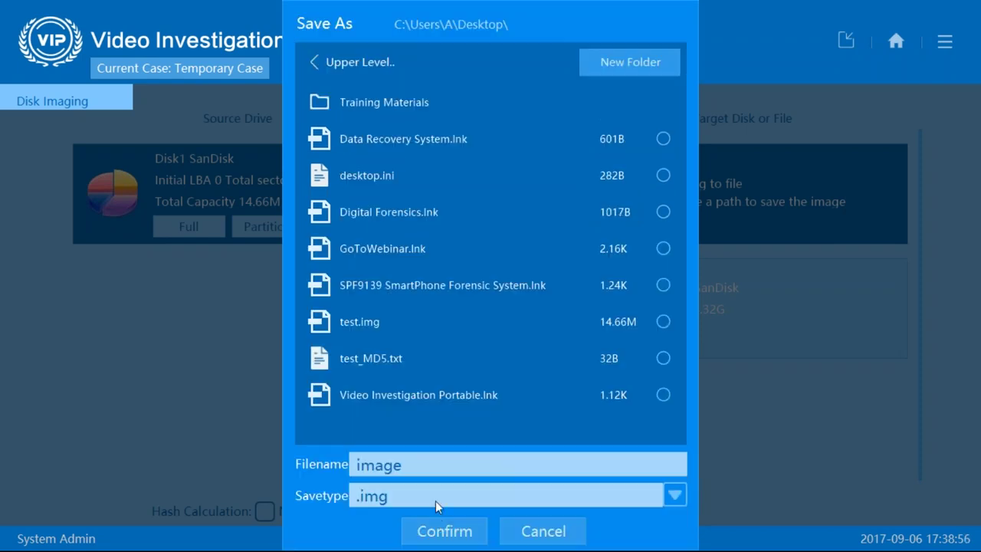
click(445, 530)
click(525, 306)
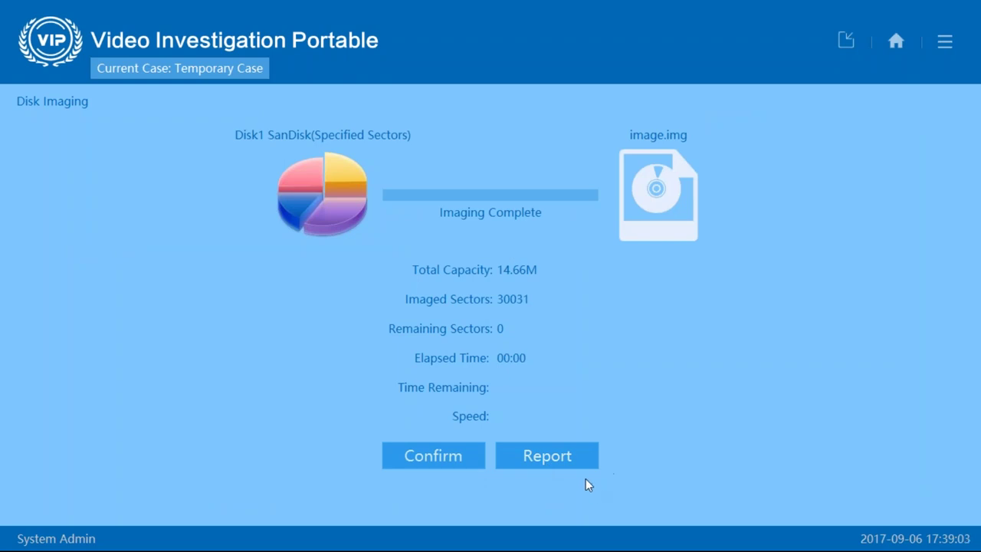
Close the completed imaging task without saving a report and return to the home screen.
click(573, 456)
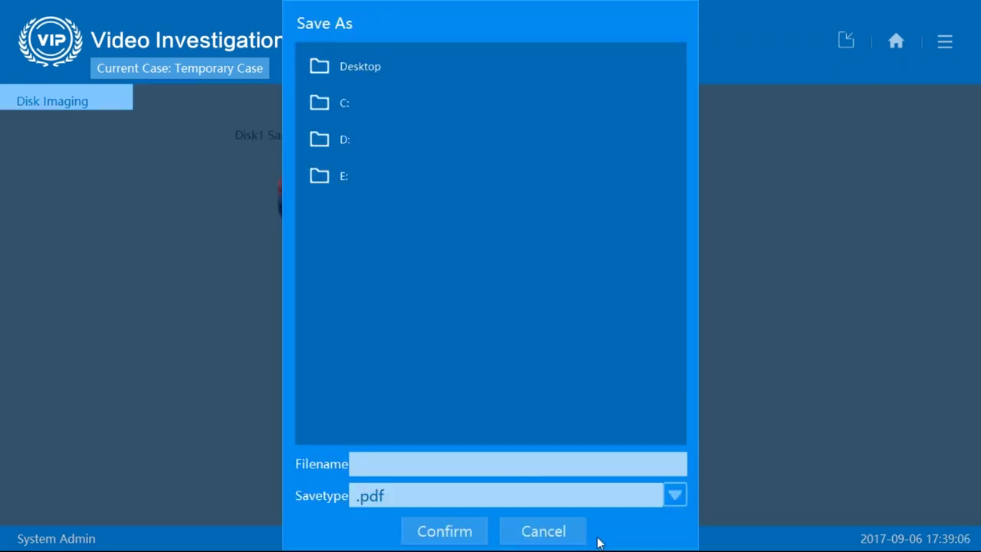
click(567, 535)
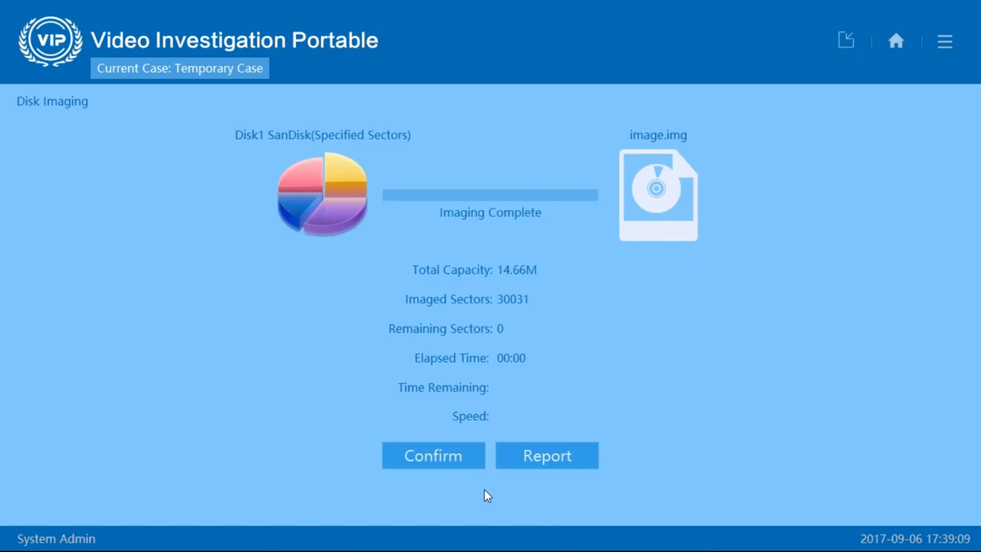
click(464, 457)
click(682, 342)
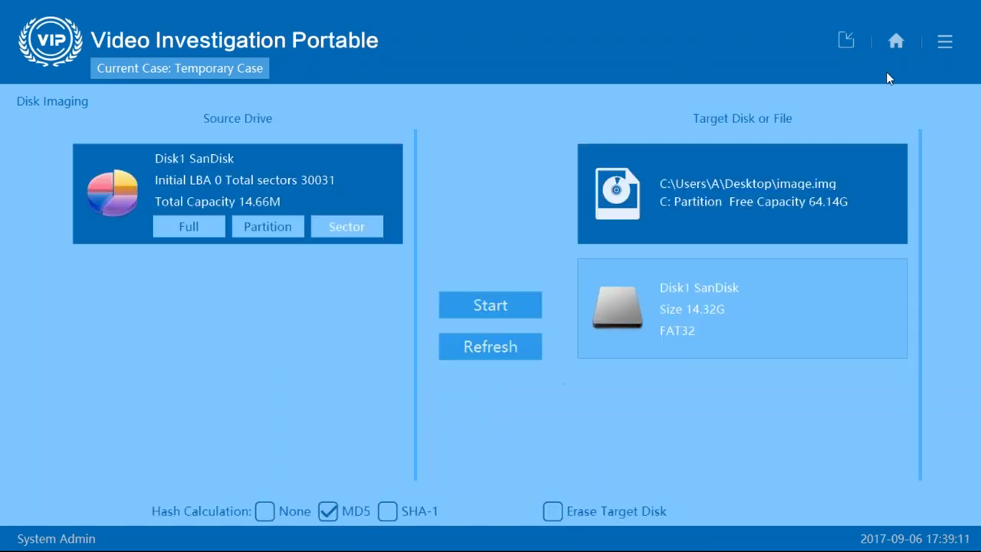
click(896, 42)
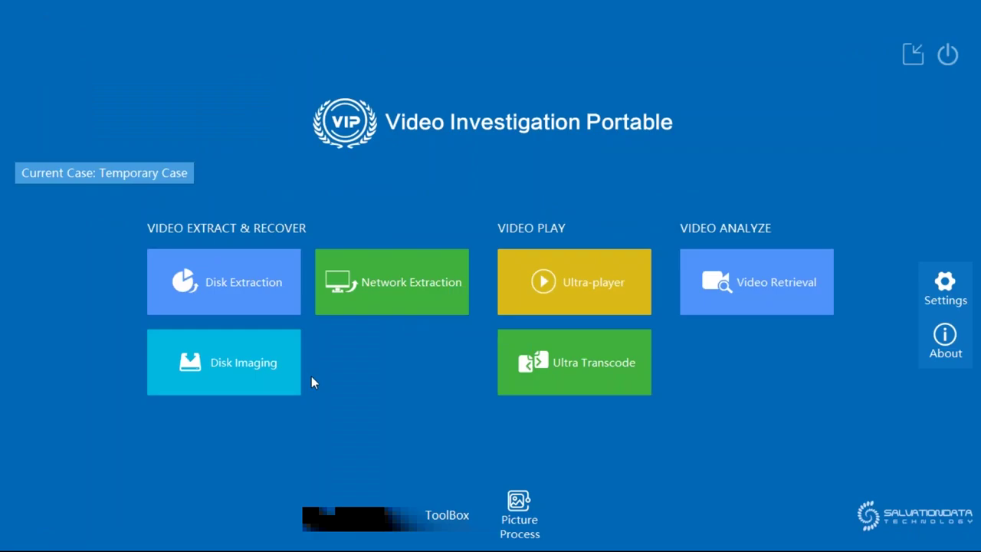
Open Disk Extraction and run a quick scan on the Dahua Technology partition of Dahua.img.
click(247, 301)
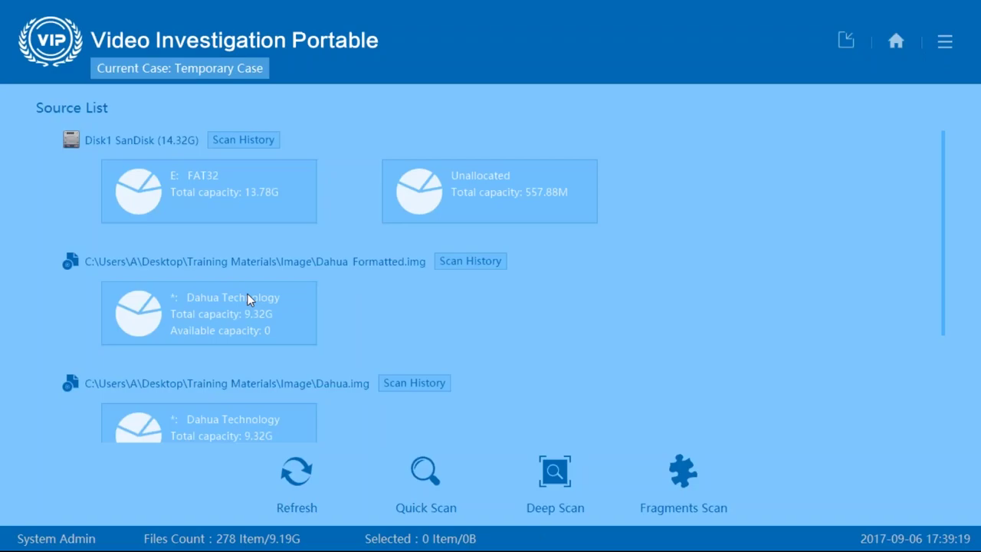
click(341, 322)
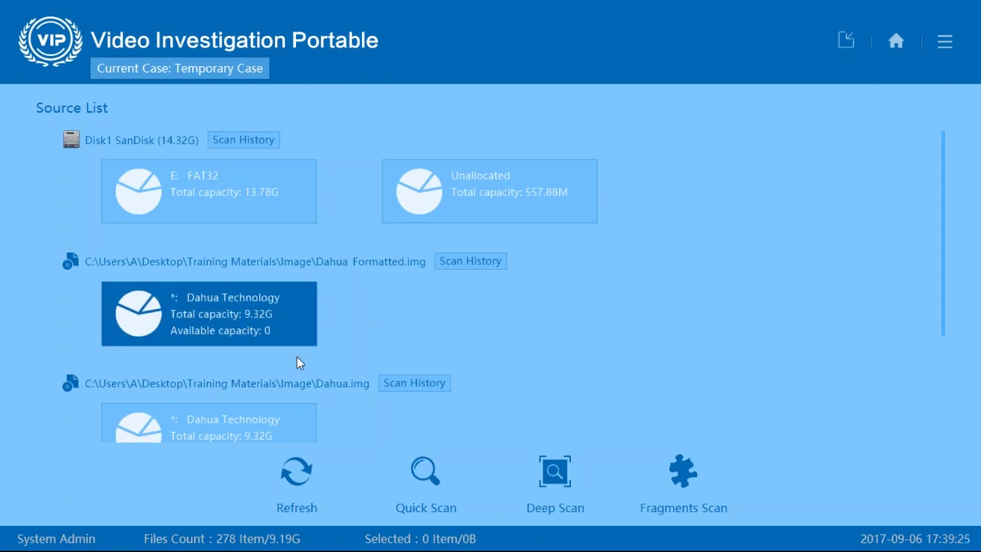
click(268, 324)
click(149, 308)
click(434, 473)
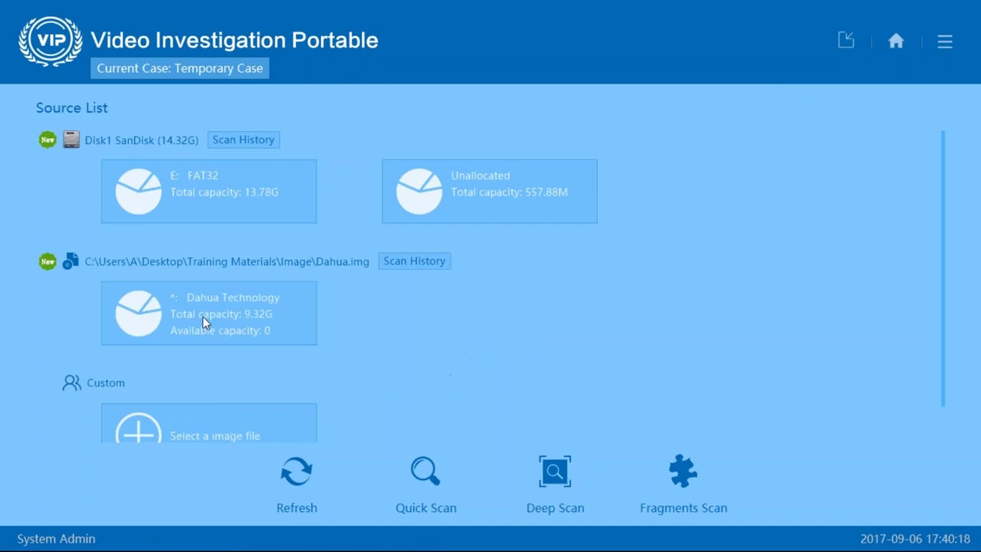
click(203, 316)
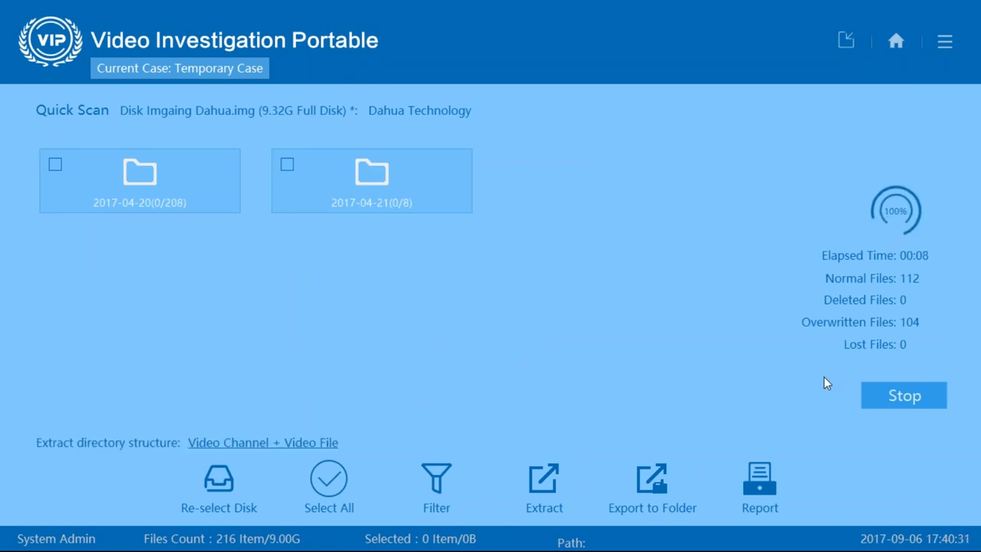
click(913, 395)
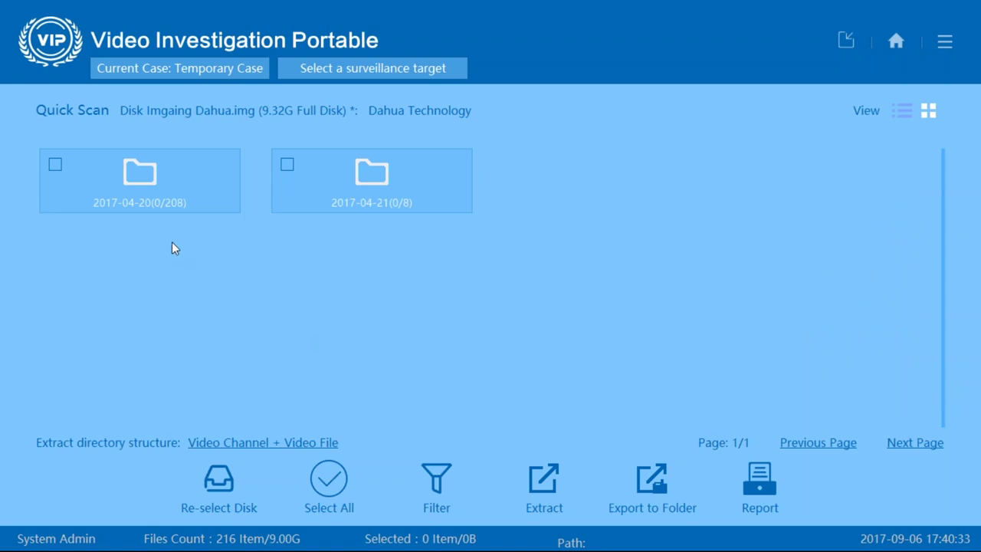
Browse the 2017-04-20 folder and its 01Channel subfolder, and switch the scan results to list view.
double_click(157, 179)
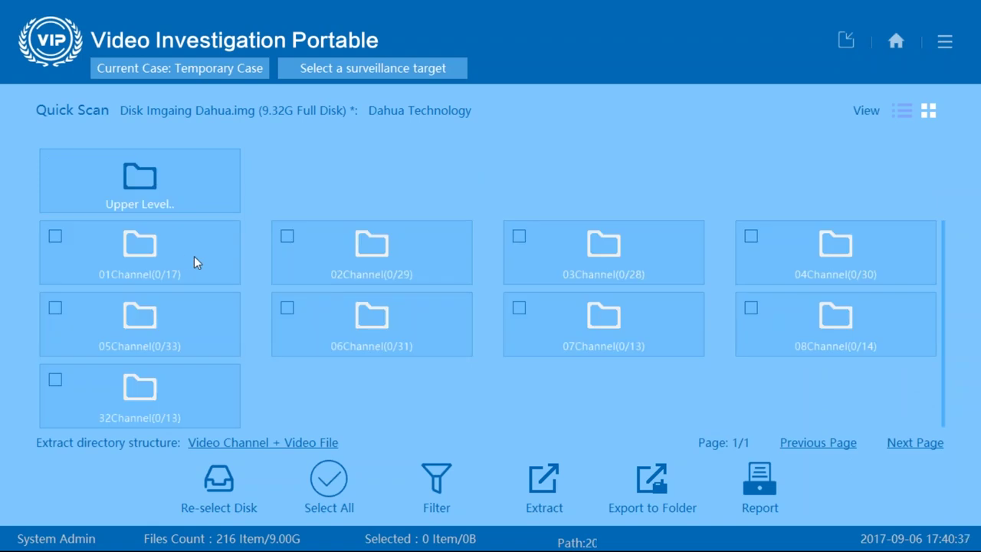
double_click(194, 256)
double_click(151, 188)
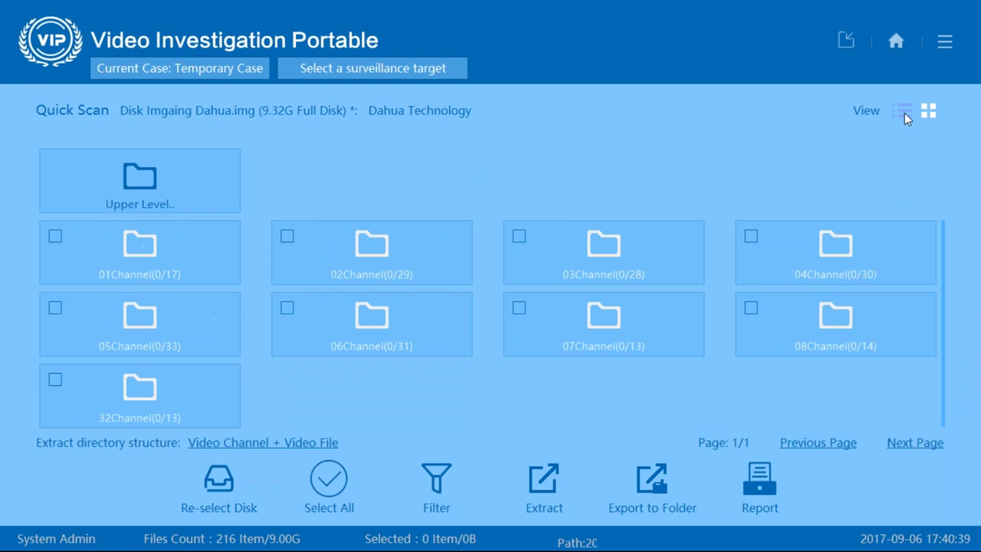
click(904, 113)
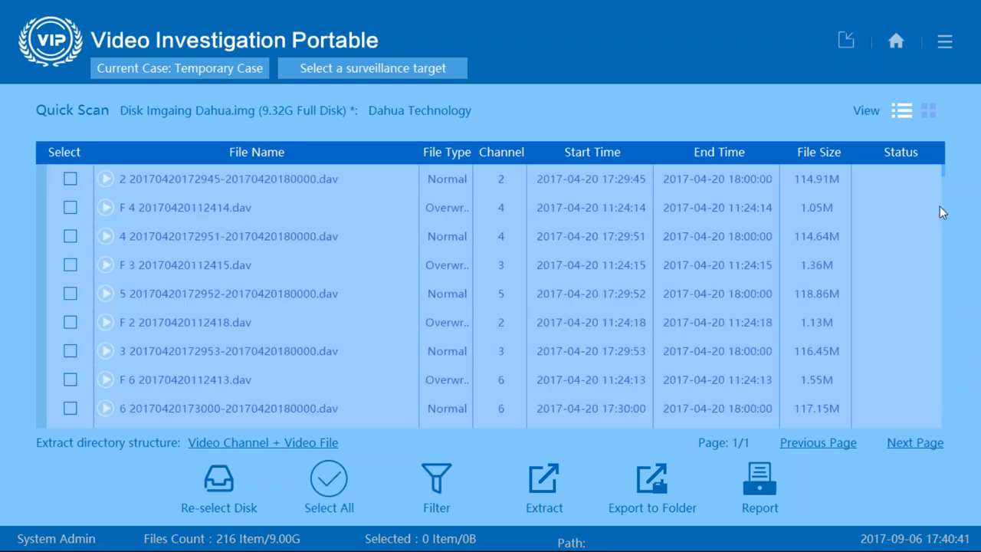
scroll(499, 299, down, 2)
scroll(433, 320, up, 2)
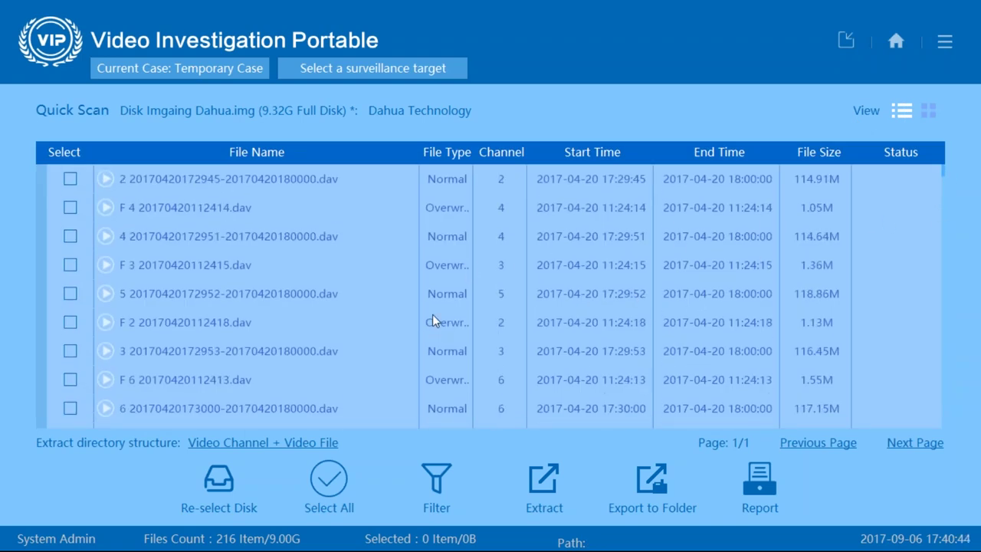
click(107, 179)
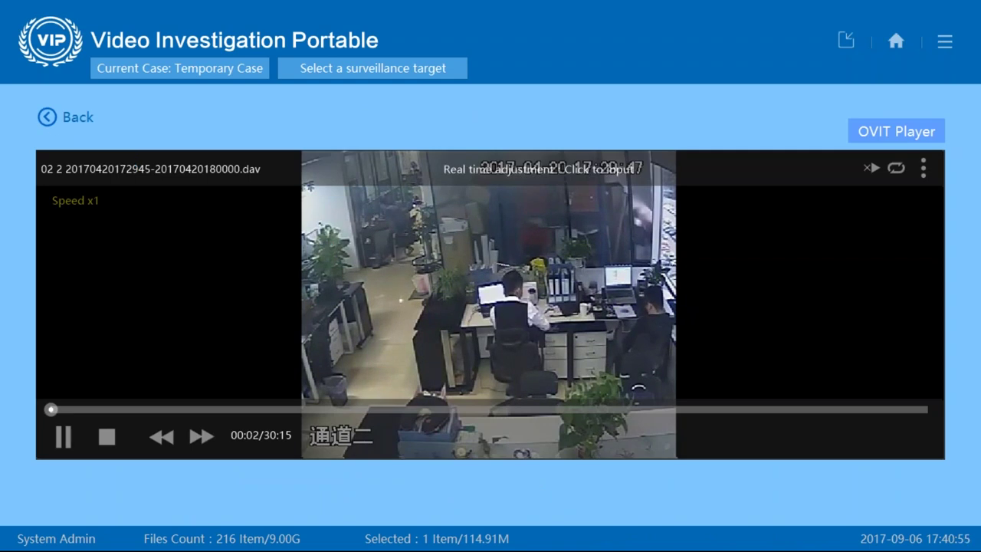
click(64, 124)
Try selecting the first three video files and then all files, clearing the selection each time.
click(233, 182)
click(245, 208)
click(254, 236)
click(299, 207)
click(296, 181)
click(300, 233)
click(330, 491)
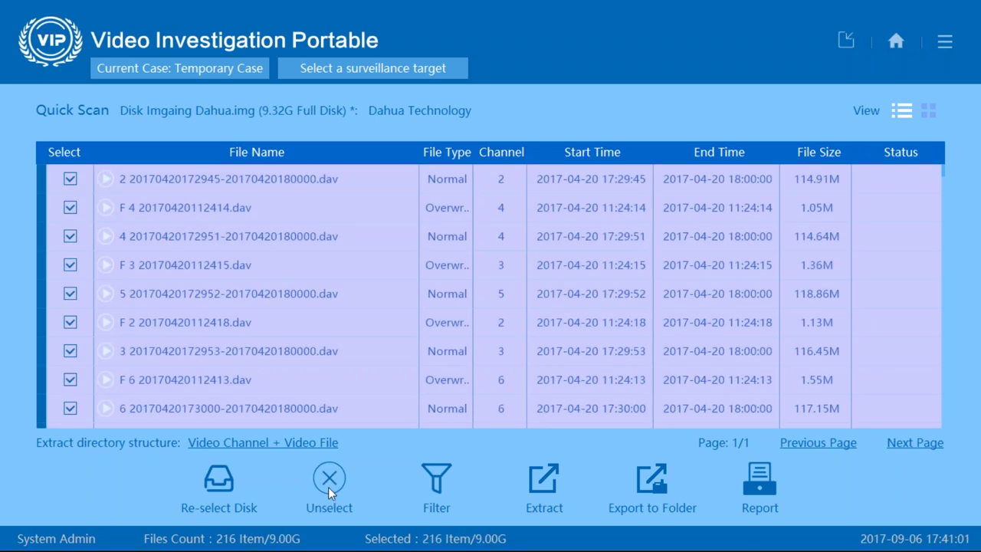
click(328, 486)
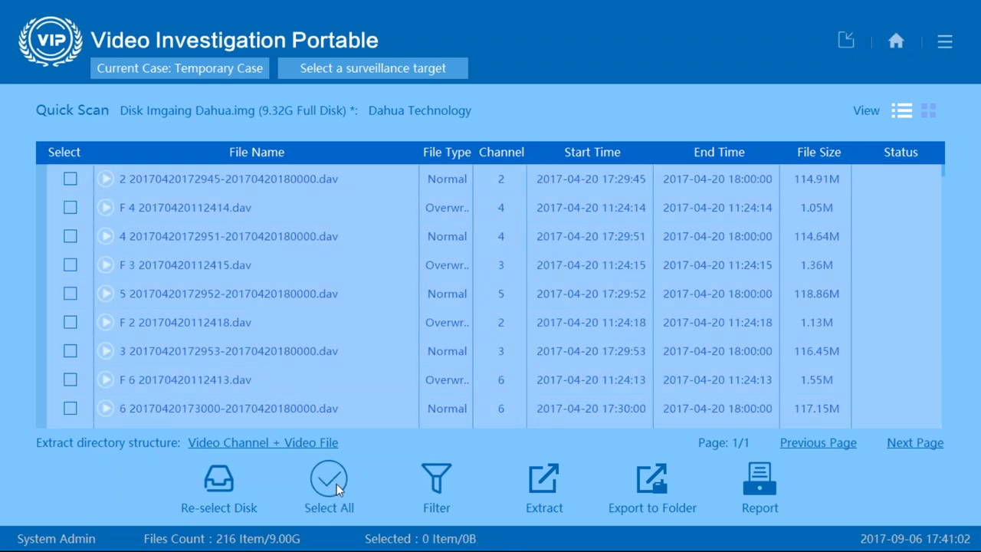
Filter the scan results by the Overwritten file type across the available channels.
click(437, 476)
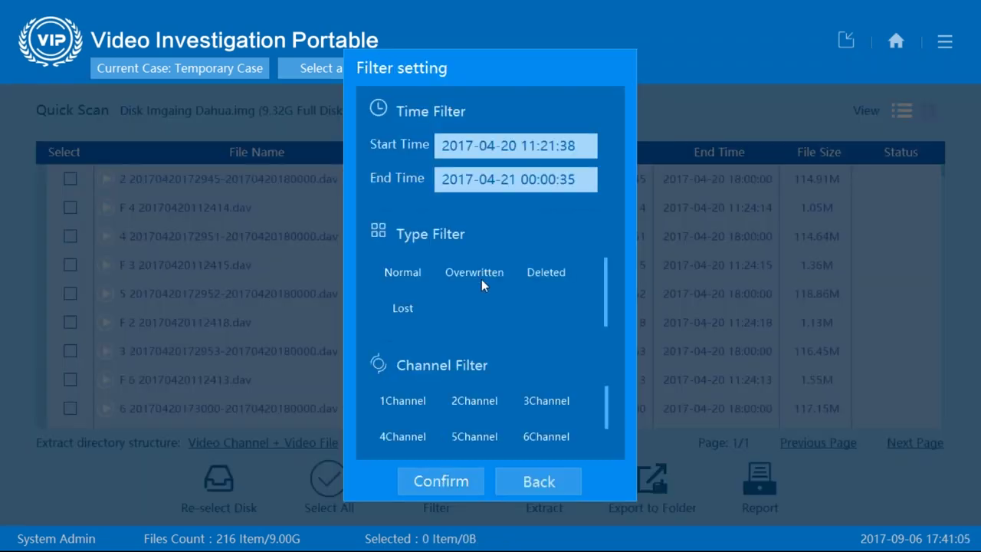
click(486, 275)
click(460, 398)
click(461, 397)
click(403, 434)
click(468, 435)
click(540, 398)
click(542, 435)
scroll(527, 423, down, 1)
click(402, 436)
click(474, 436)
click(546, 436)
click(454, 473)
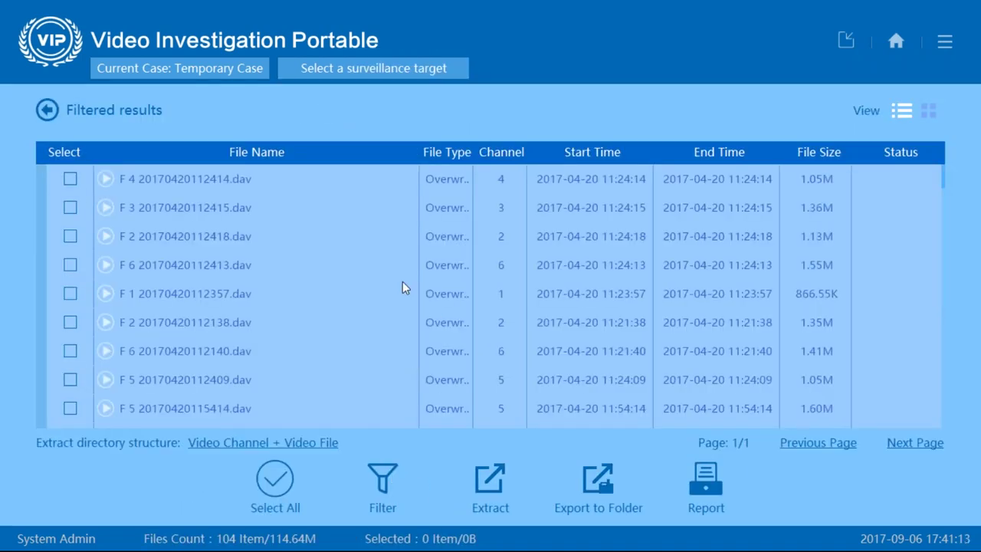
Select the files F 4 20170420112414.dav and F 3 20170420112415.dav and open their extraction settings.
scroll(339, 284, down, 3)
scroll(335, 284, up, 3)
click(221, 178)
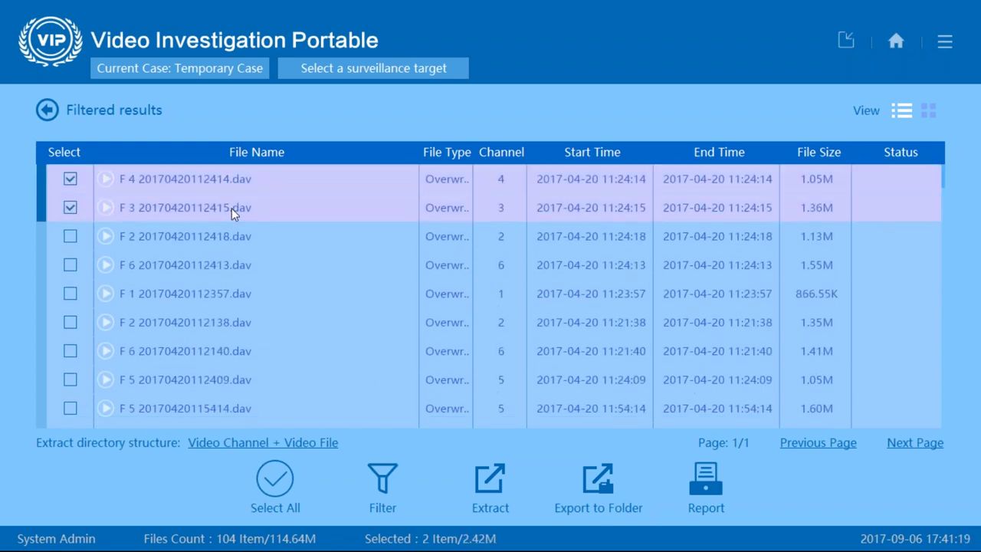
click(496, 483)
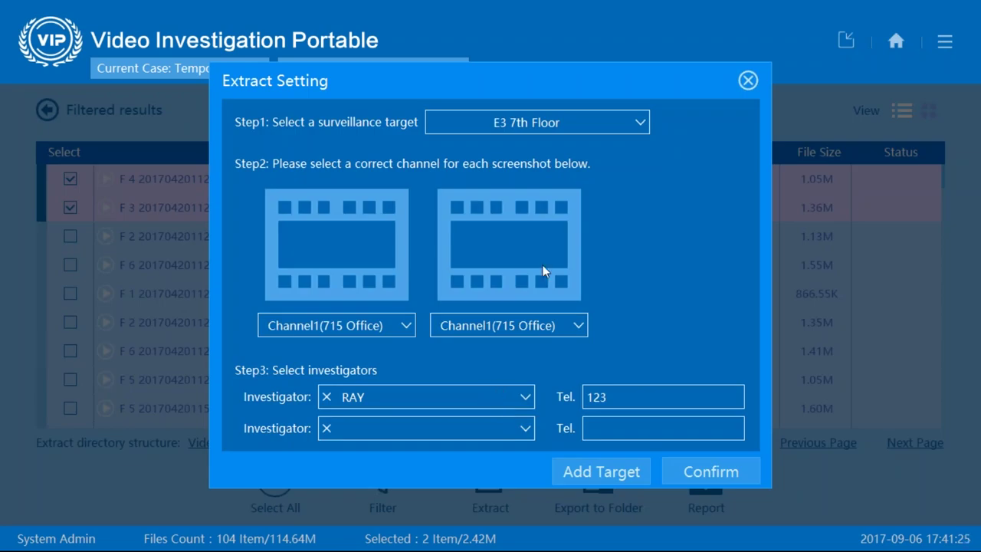
Assign Channel2(714 Office) to the second screenshot and start extracting the two selected files to the E3 7th Floor target.
click(710, 473)
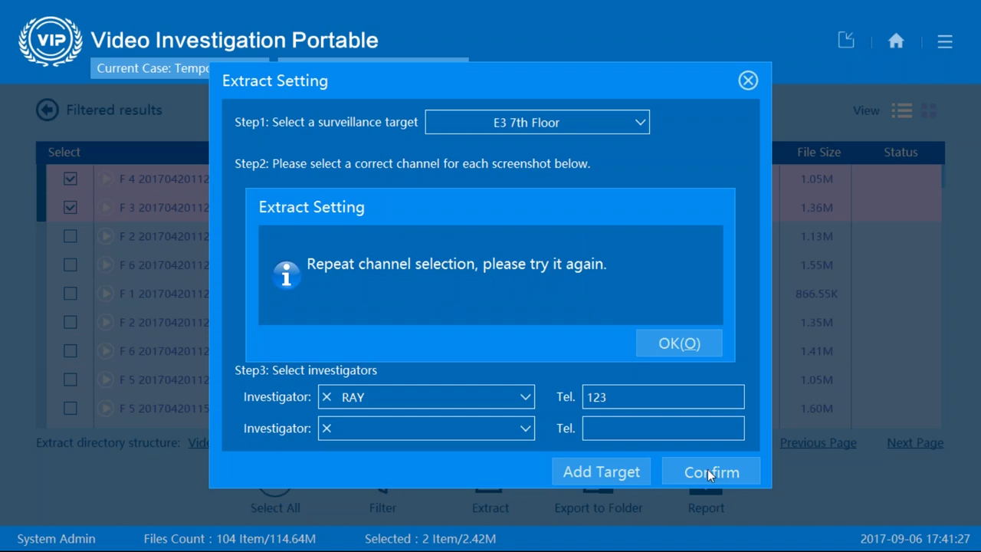
click(673, 349)
click(529, 325)
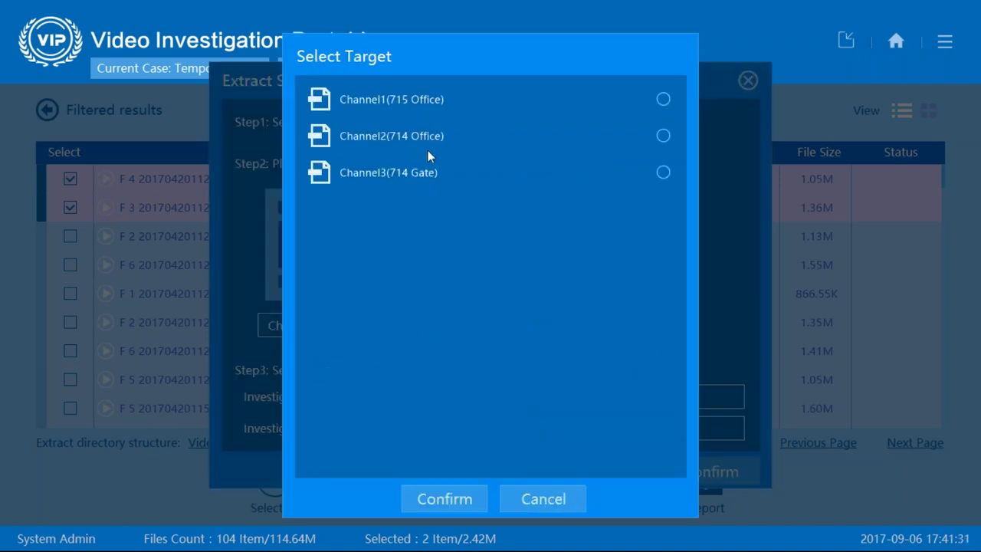
click(428, 151)
click(469, 498)
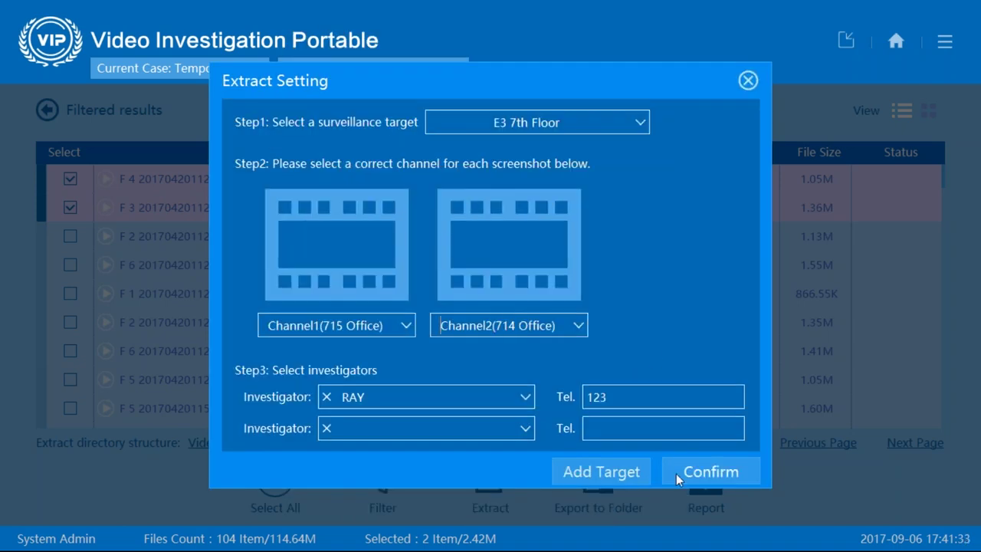
click(677, 473)
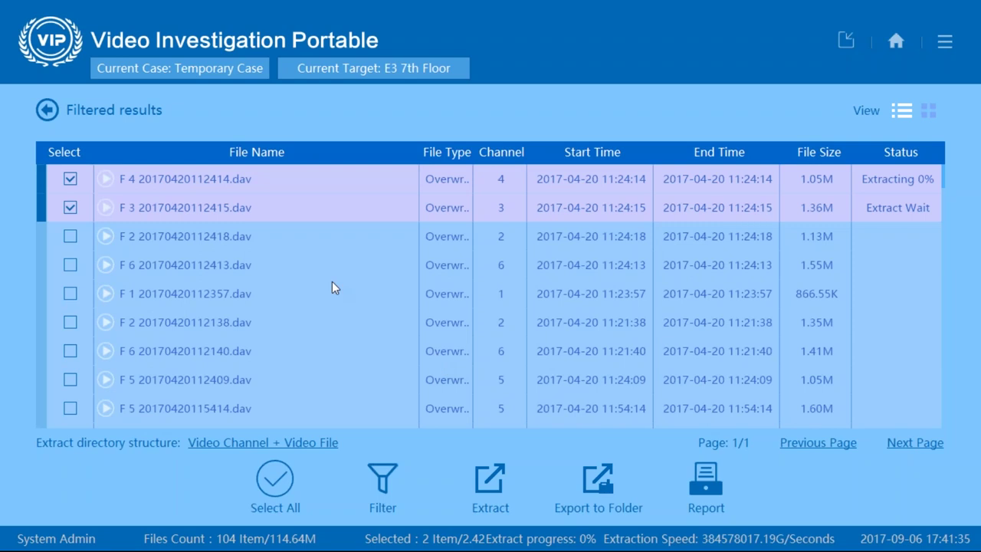
Select only the file F 2 20170420112418.dav and export it to the Desktop folder.
click(304, 204)
click(300, 236)
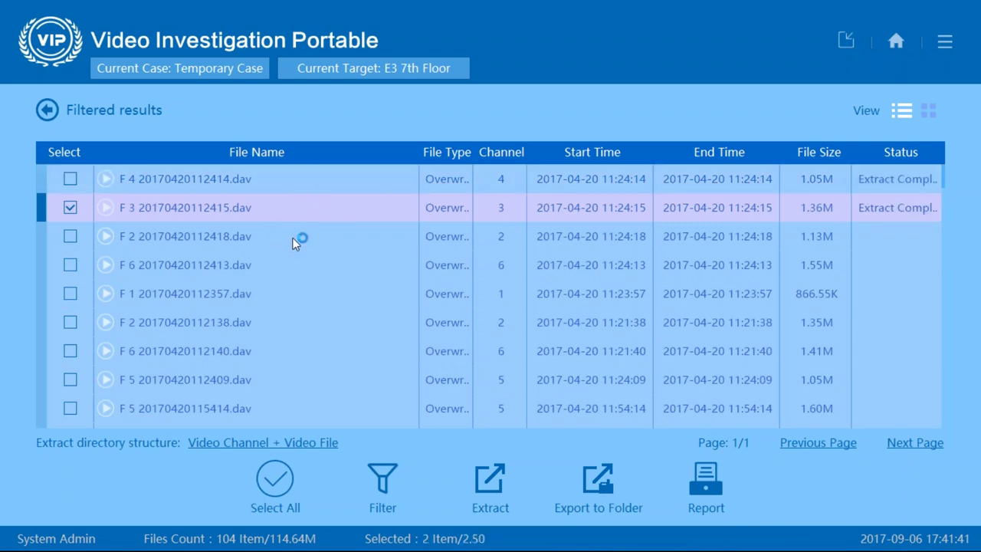
click(288, 210)
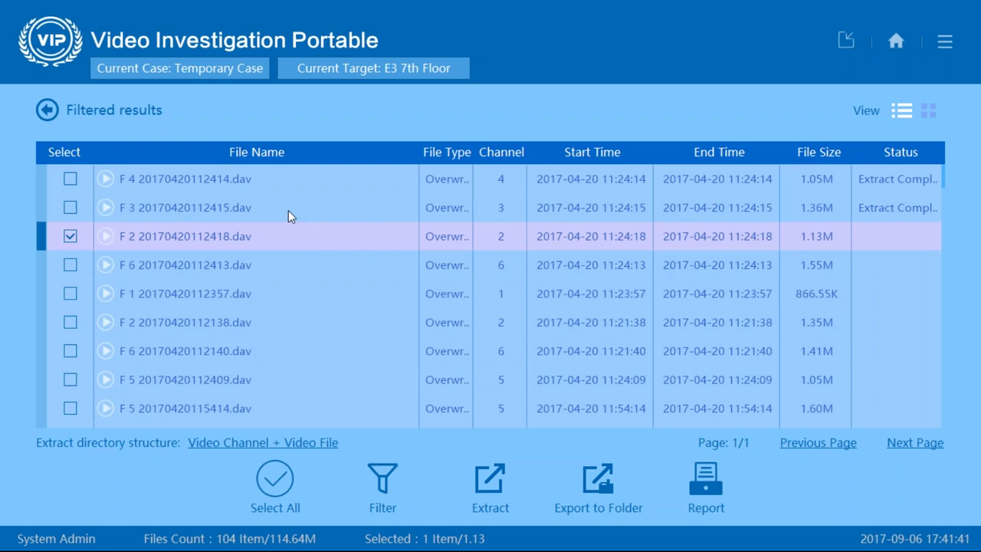
click(600, 481)
click(576, 505)
click(602, 481)
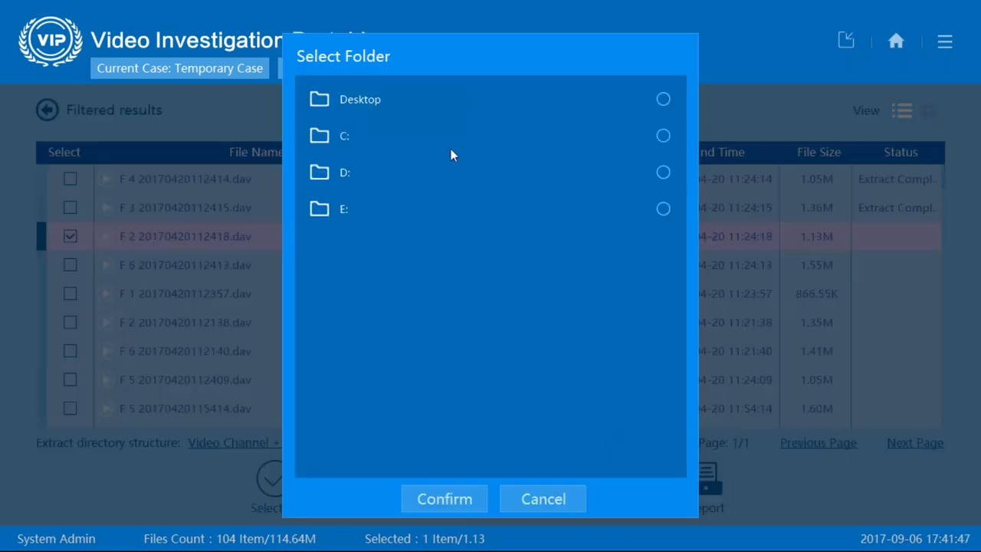
click(664, 100)
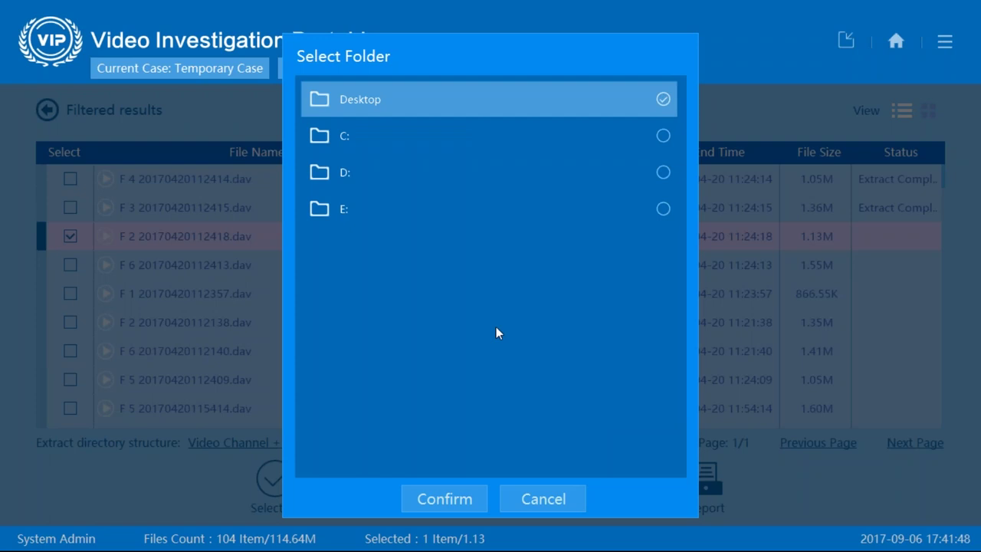
click(448, 499)
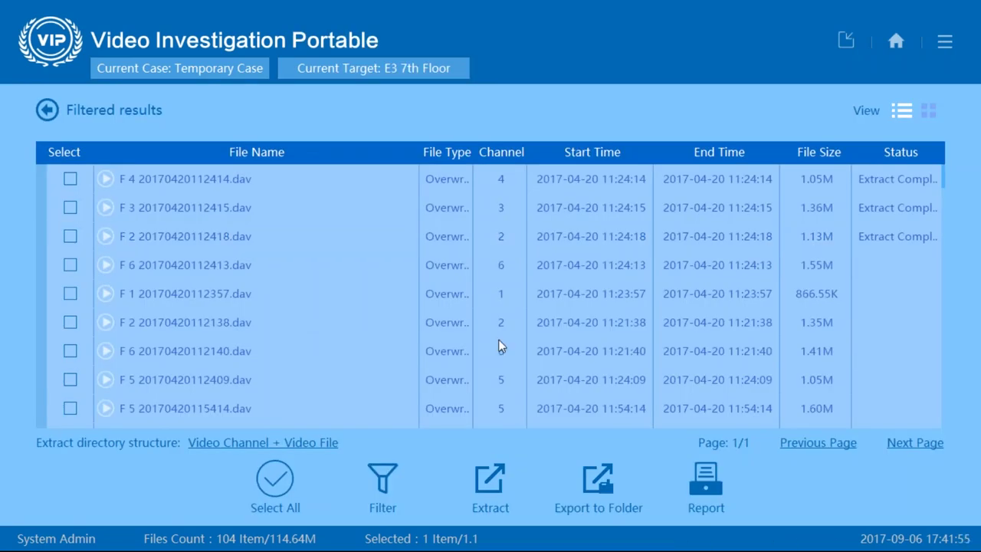
Export a PDF report named "report" to the Desktop.
click(710, 488)
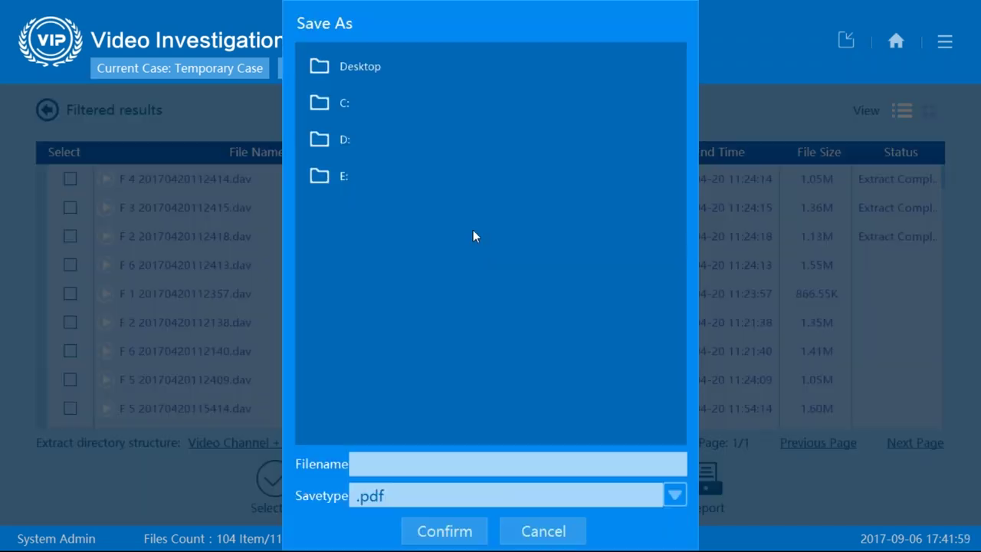
double_click(346, 77)
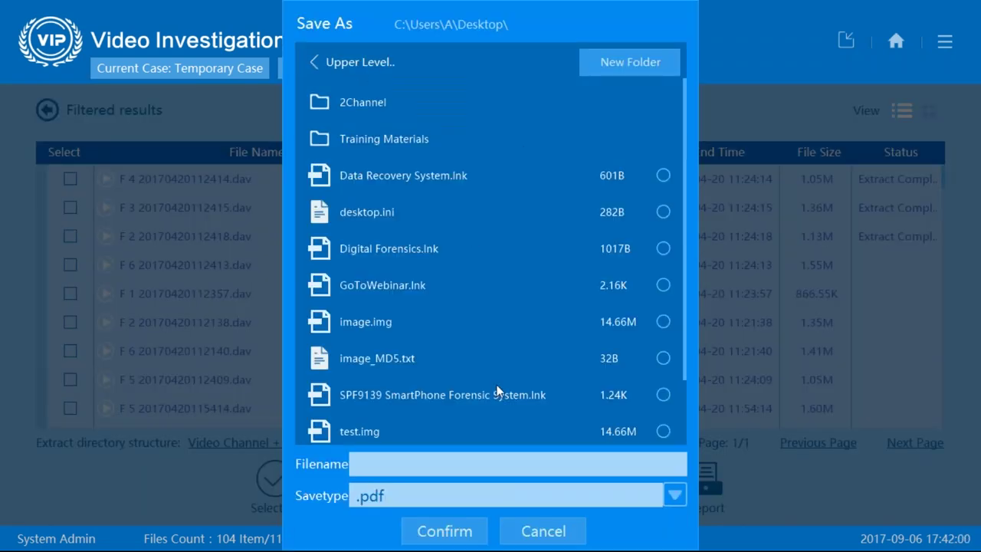
click(468, 470)
text(report)
click(448, 531)
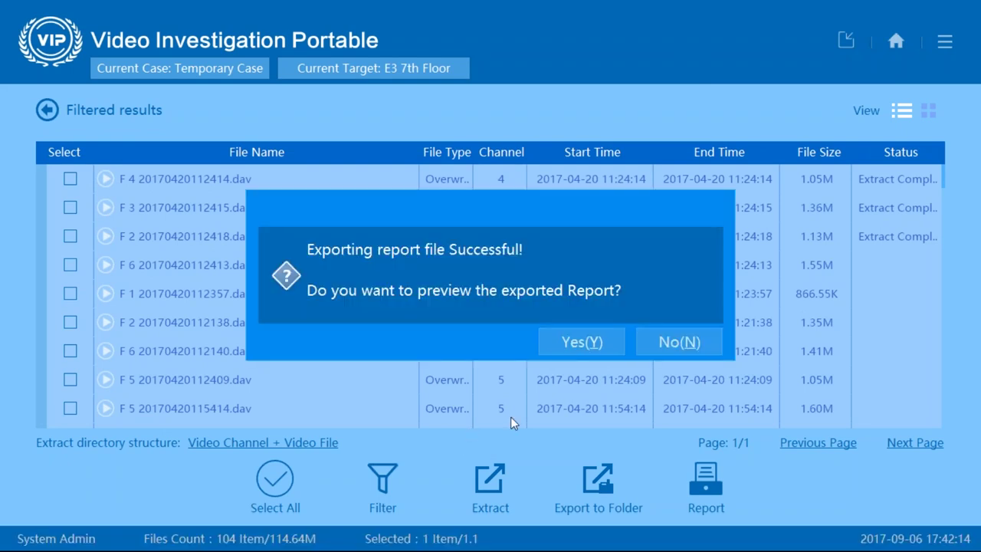
Preview the exported report, examine its data source, scanning and extraction sections, and return to the filtered results.
click(557, 349)
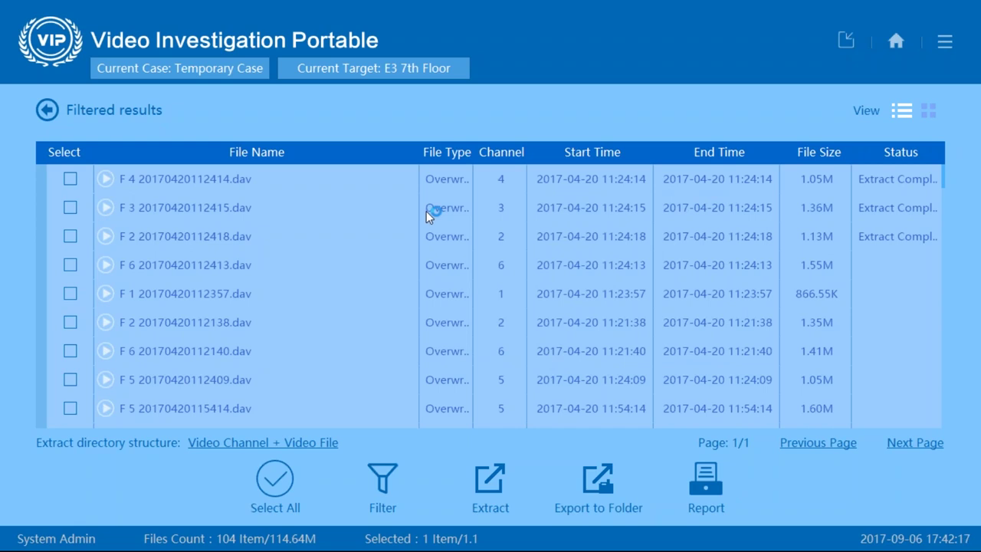
scroll(515, 306, down, 15)
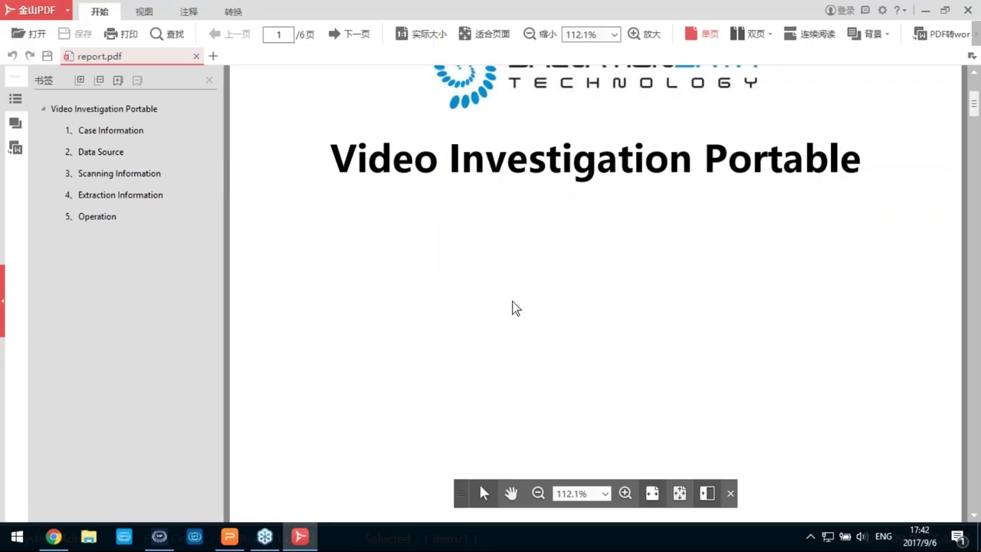
scroll(519, 304, down, 5)
scroll(331, 209, down, 3)
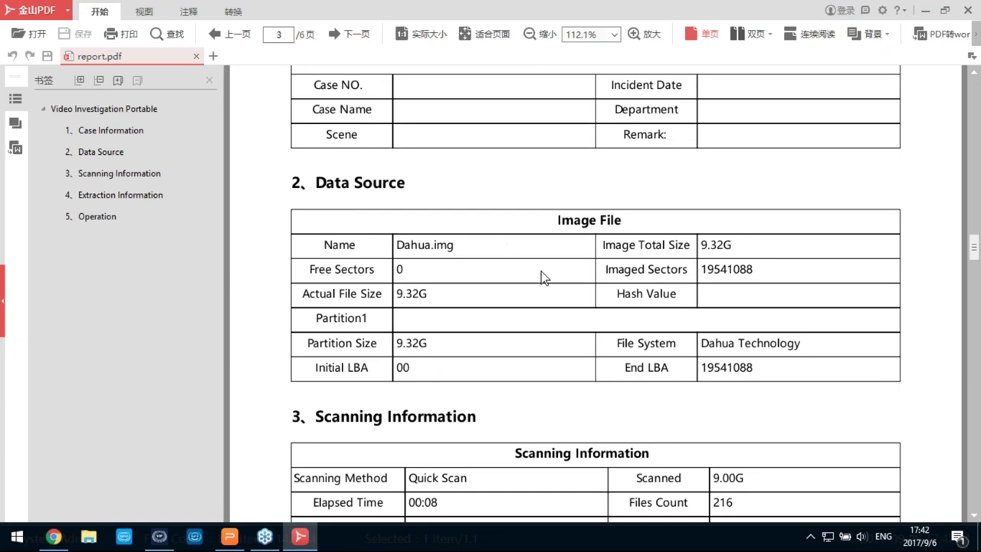
scroll(541, 271, down, 5)
scroll(375, 300, down, 4)
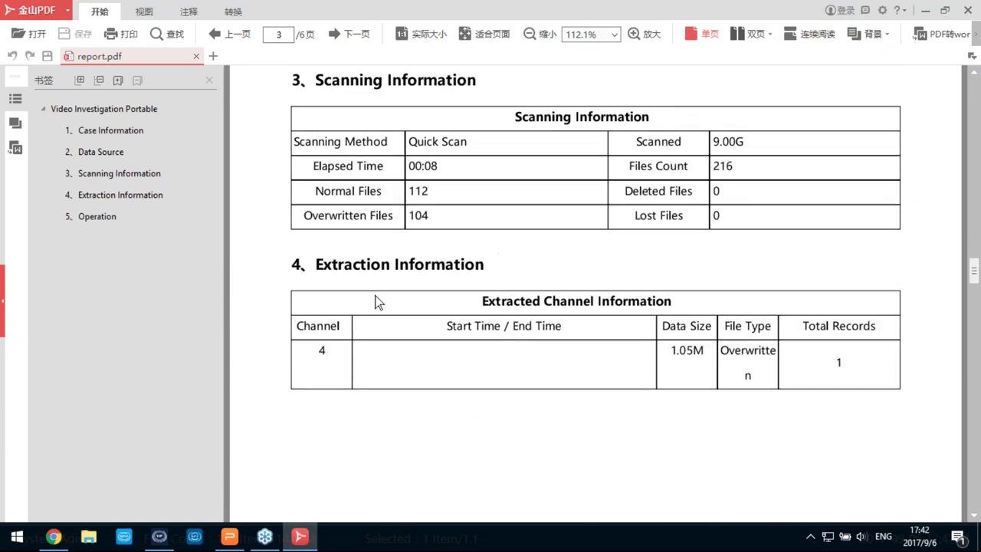
scroll(570, 300, down, 10)
scroll(574, 302, down, 20)
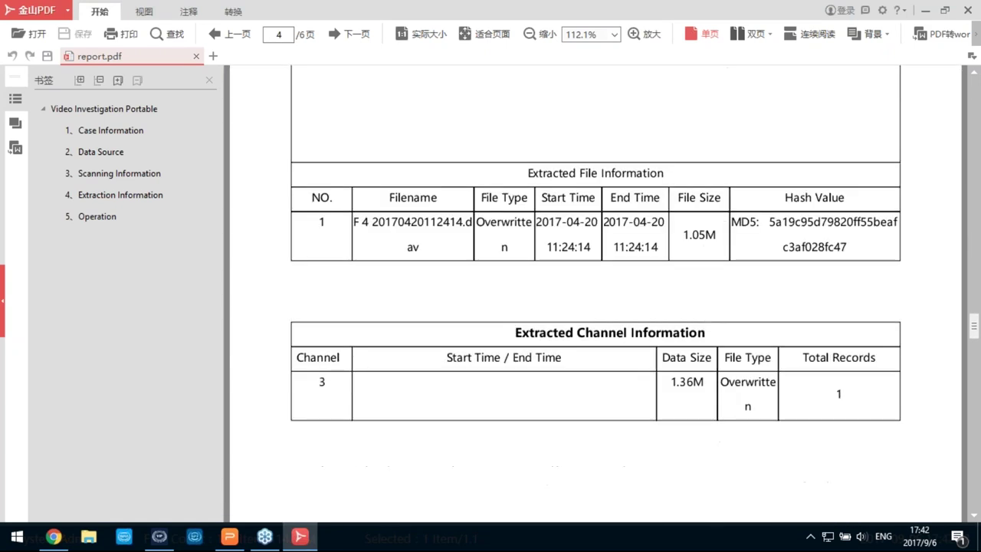
drag(975, 393, 974, 475)
scroll(587, 379, down, 1)
click(925, 11)
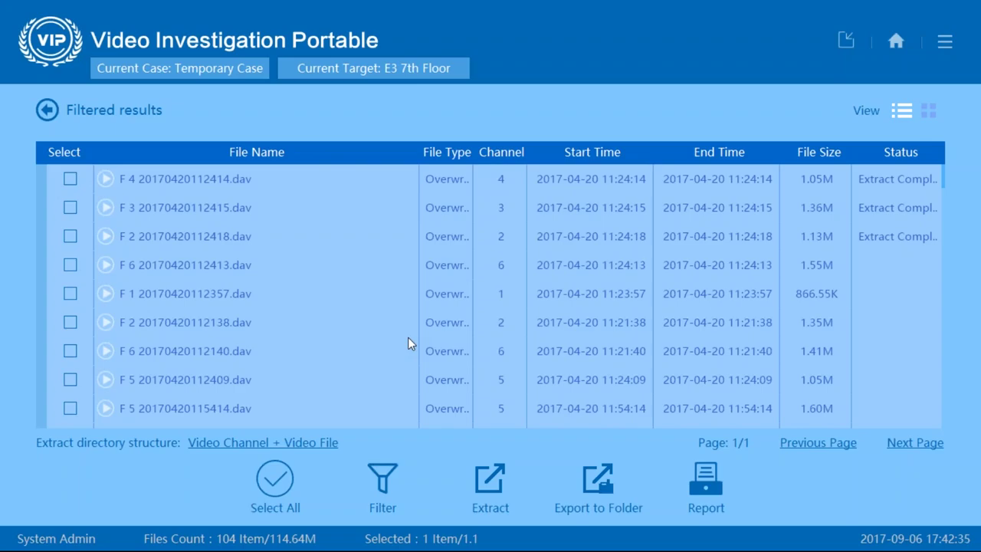
Start a Standard Scan in Network Extraction to search the current network for CCTV DVRs.
click(896, 41)
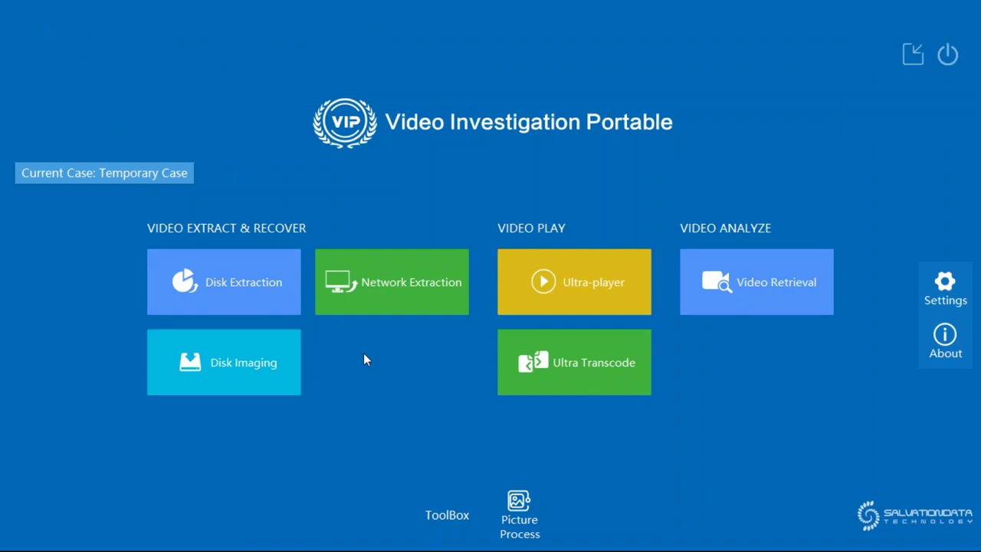
click(368, 305)
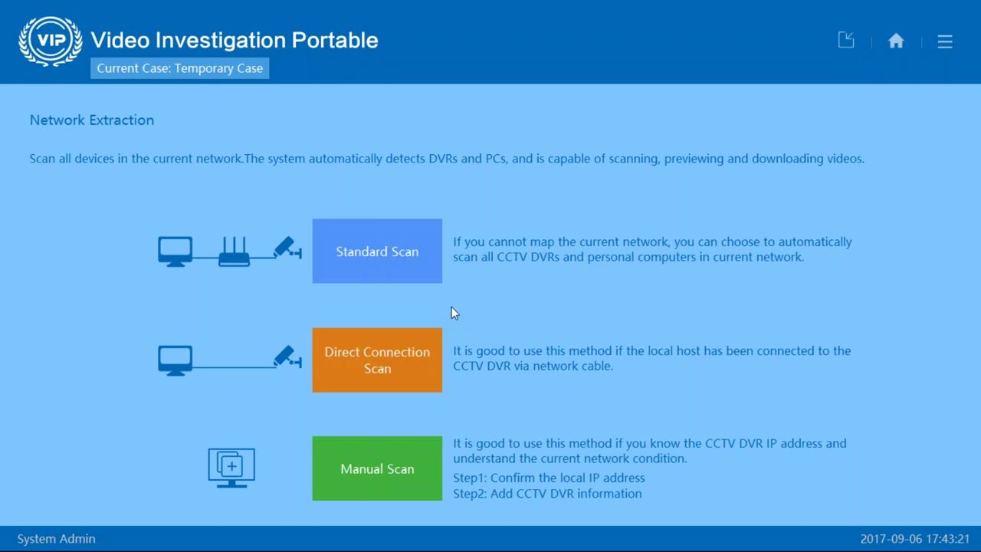
click(429, 276)
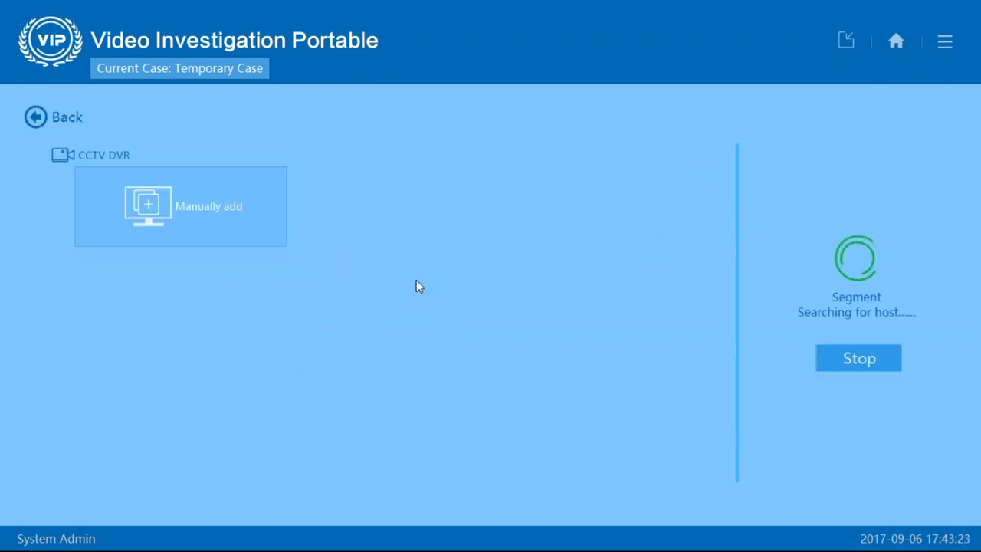